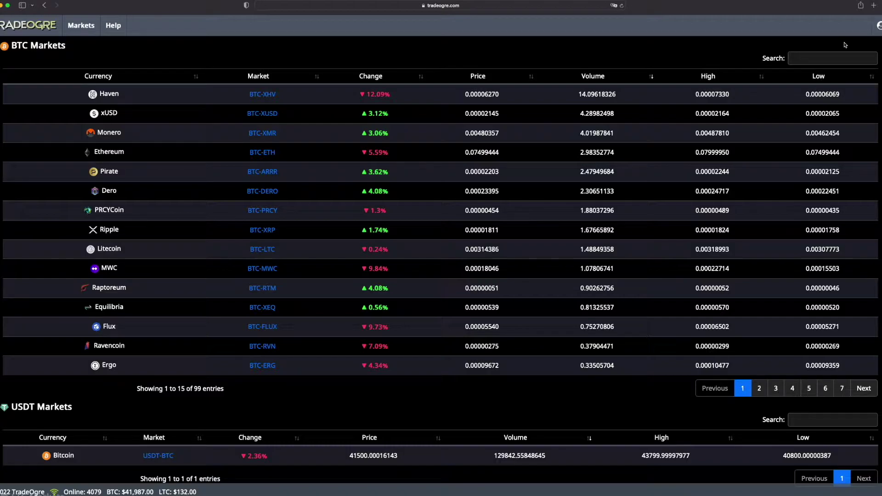
Step: Sign in to TradeOgre with the saved login credentials
{"action": "left_click", "coordinate": [878, 25]}
{"action": "left_click", "coordinate": [854, 49]}
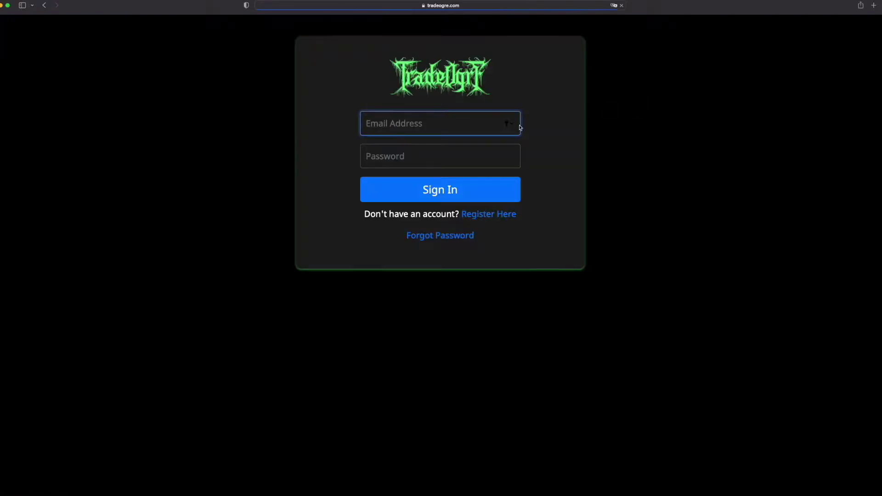
{"action": "left_click", "coordinate": [490, 201]}
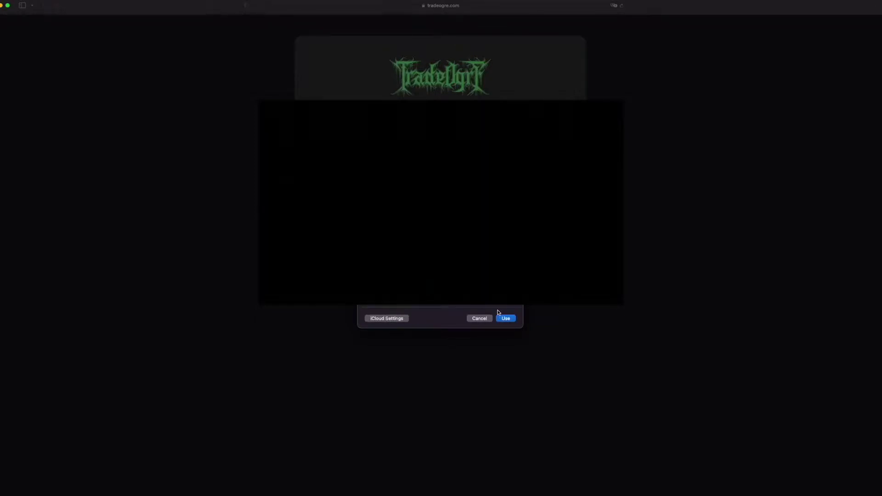
{"action": "left_click", "coordinate": [505, 318]}
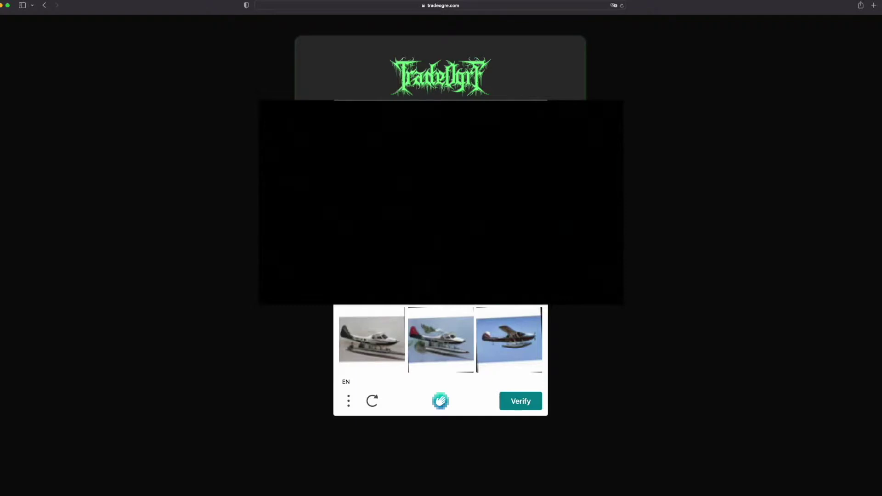
Step: Solve the seaplane captcha and go to the Account Settings page
{"action": "left_click", "coordinate": [448, 332]}
{"action": "left_click", "coordinate": [378, 336]}
{"action": "left_click", "coordinate": [487, 340]}
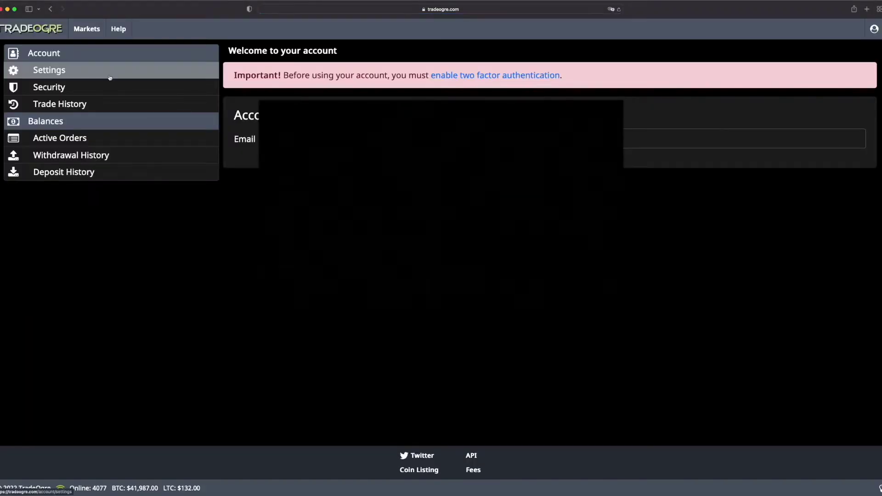
{"action": "left_click", "coordinate": [109, 78]}
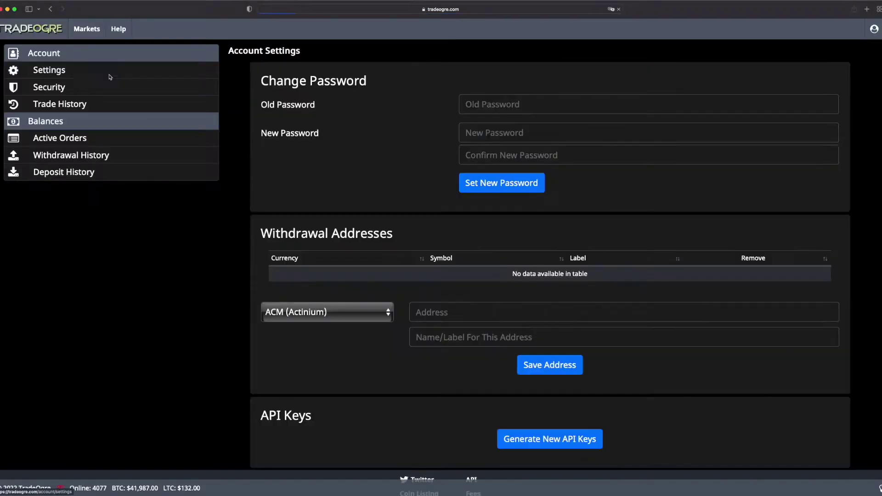
Step: Browse the markets overview tables and start a search in the BTC markets
{"action": "left_click", "coordinate": [104, 34]}
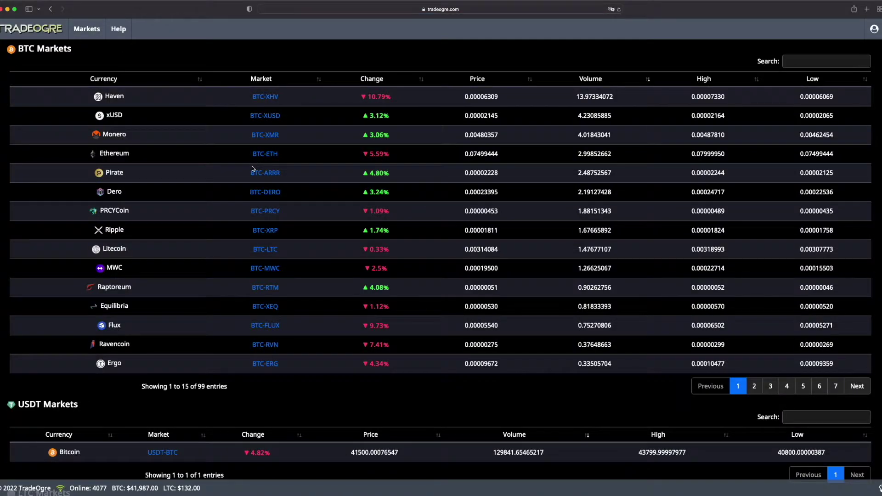
{"action": "scroll", "coordinate": [179, 232], "scroll_direction": "down", "scroll_amount": 3}
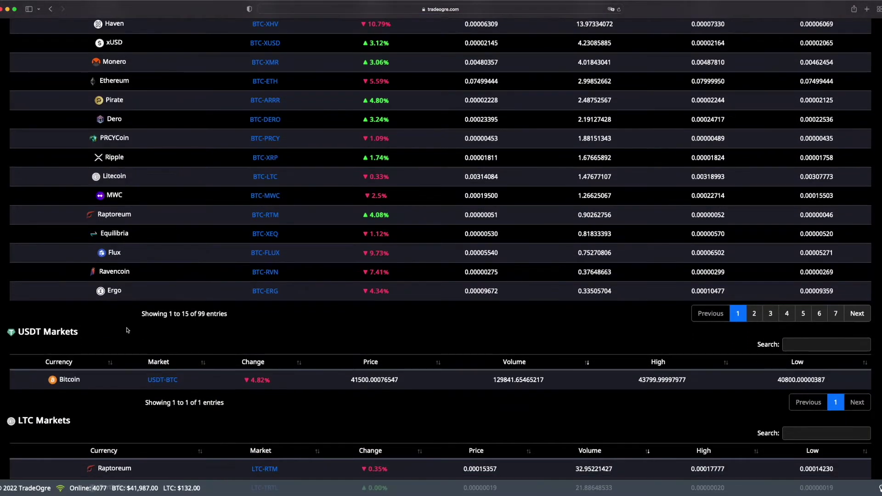
{"action": "scroll", "coordinate": [127, 330], "scroll_direction": "down", "scroll_amount": 1}
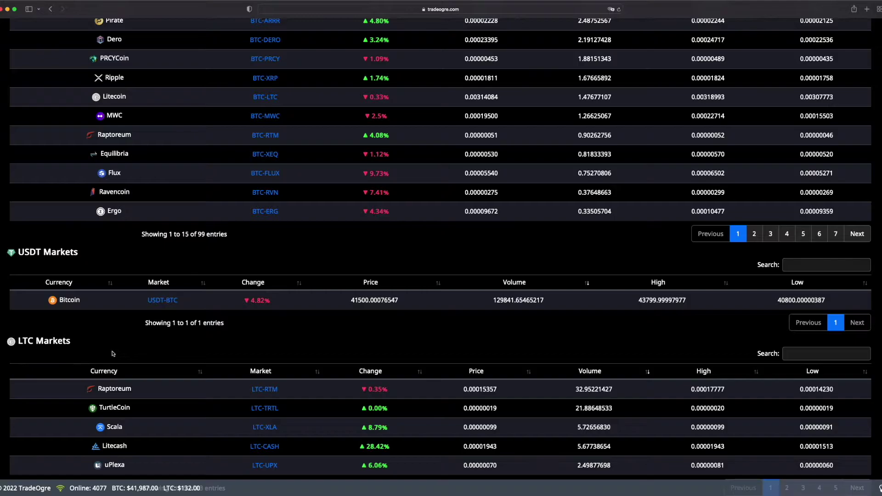
{"action": "scroll", "coordinate": [112, 353], "scroll_direction": "up", "scroll_amount": 3}
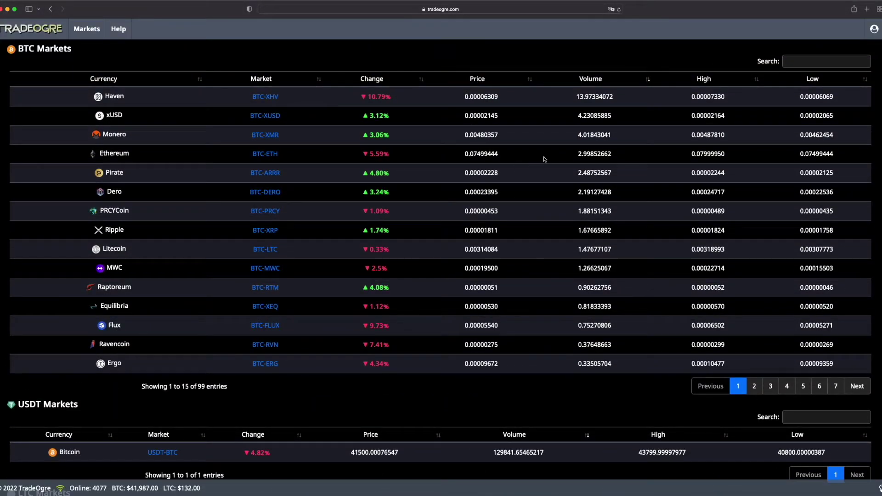
{"action": "left_click", "coordinate": [797, 61]}
Step: Filter BTC markets by 'grin' and open the BTC-GRIN market
{"action": "type", "text": "grin"}
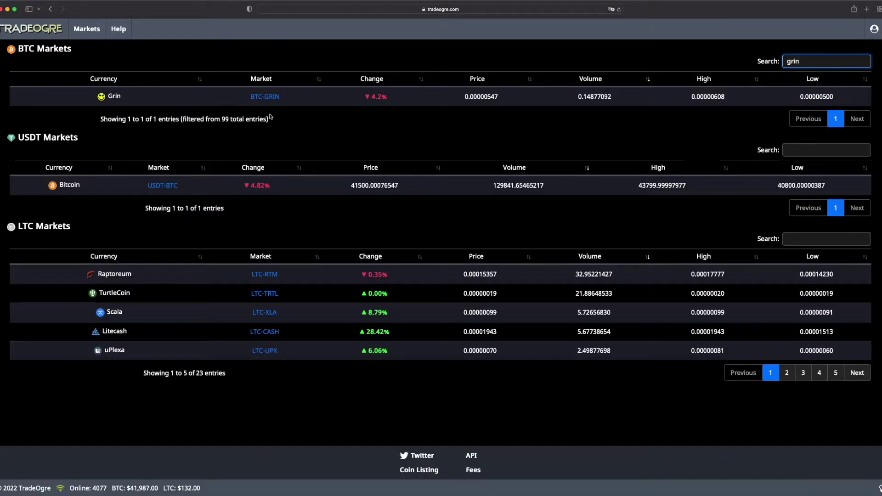
{"action": "left_click", "coordinate": [265, 97]}
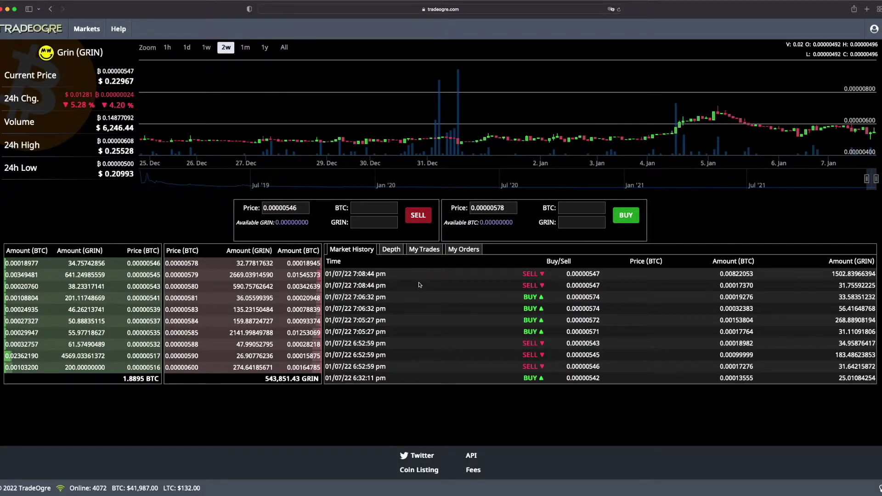
Step: Check the Depth, My Trades and My Orders tabs for the BTC-GRIN market
{"action": "left_click", "coordinate": [397, 251]}
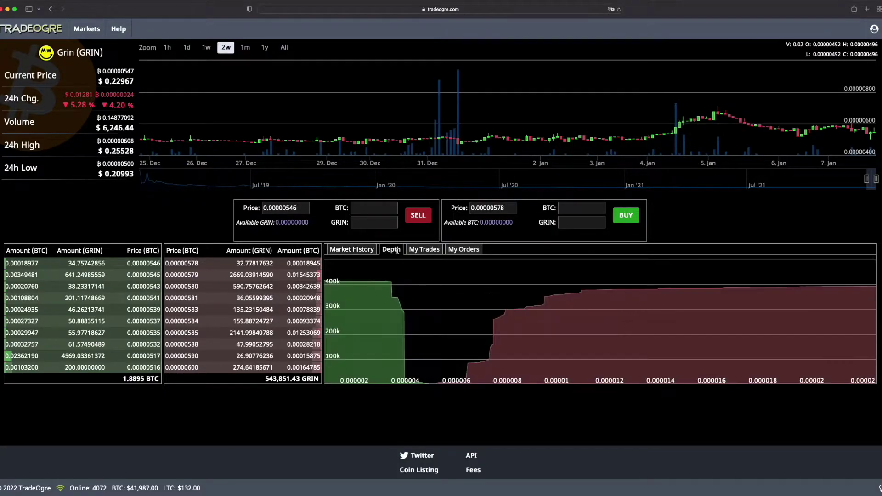
{"action": "left_click", "coordinate": [424, 250]}
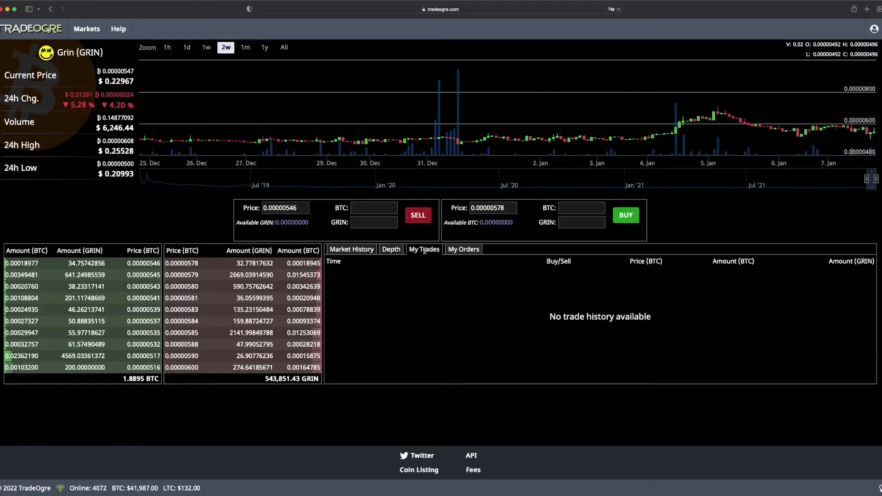
{"action": "left_click", "coordinate": [463, 251]}
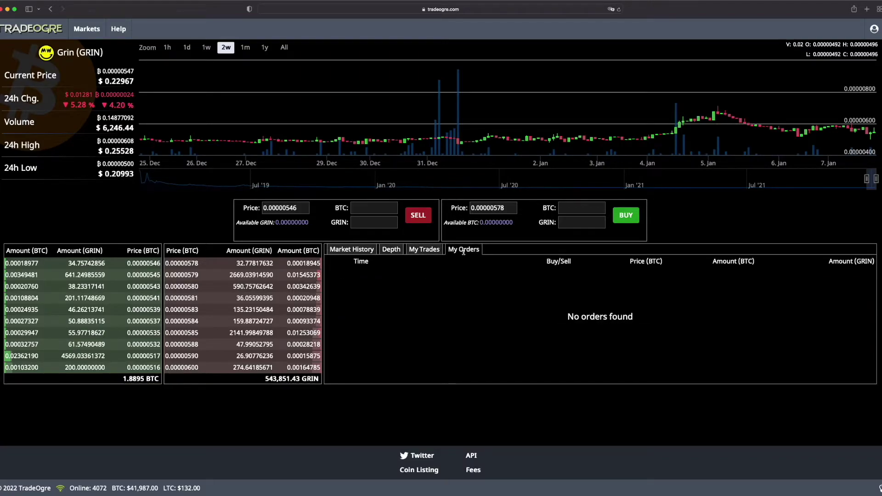
Step: Enter 10000 GRIN, then set the buy form to 1 BTC at 0.00000578 instead
{"action": "left_click", "coordinate": [380, 211]}
{"action": "left_click", "coordinate": [572, 227]}
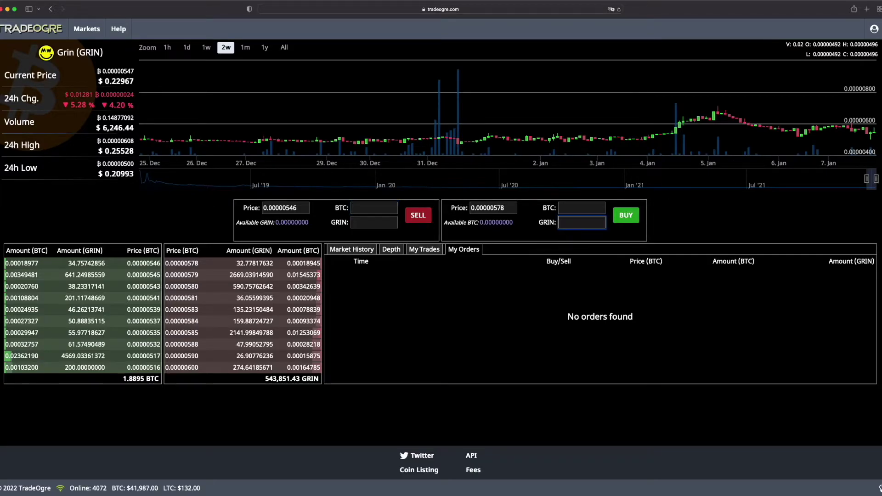
{"action": "type", "text": "10000"}
{"action": "double_click", "coordinate": [597, 209]}
{"action": "type", "text": "1"}
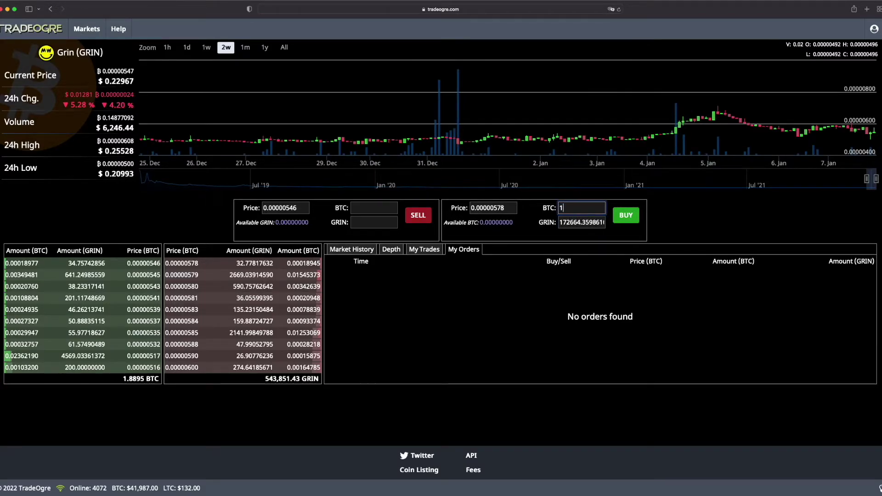
{"action": "left_click", "coordinate": [553, 278]}
Step: Go to account Balances and filter the list by 'grin'
{"action": "left_click", "coordinate": [873, 29]}
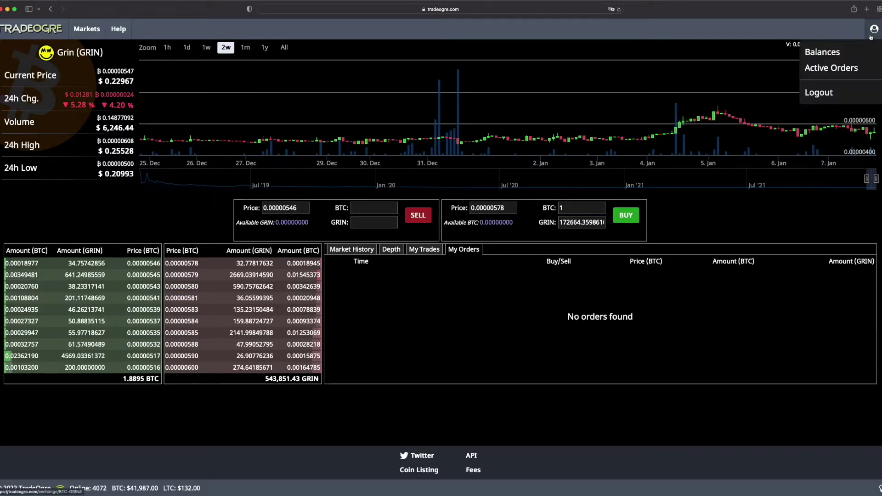
{"action": "left_click", "coordinate": [835, 55]}
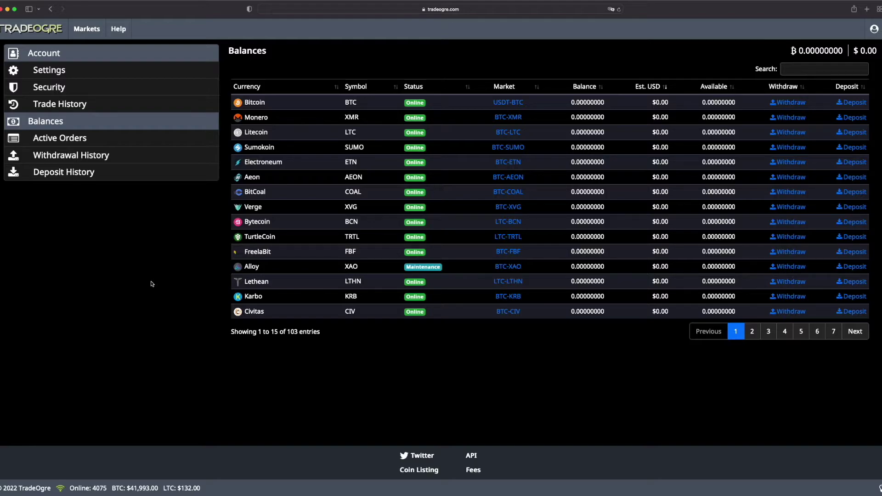
{"action": "left_click", "coordinate": [792, 68]}
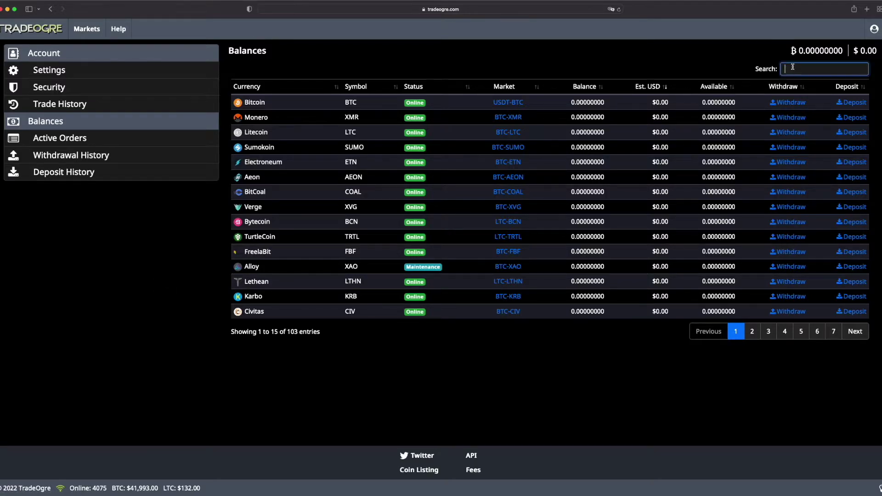
{"action": "type", "text": "grin"}
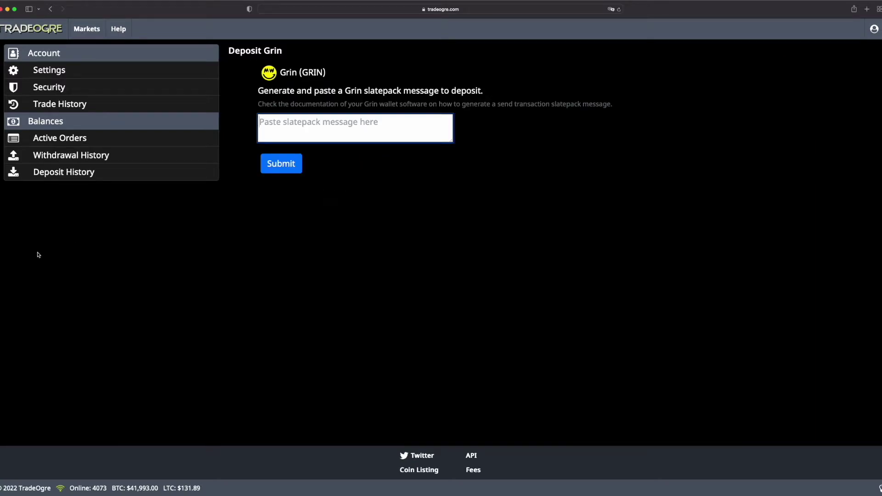
Step: Narrow the browser window so the Ironbelly phone wallet shows beside it
{"action": "left_click_drag", "start_coordinate": [1, 254], "coordinate": [216, 271]}
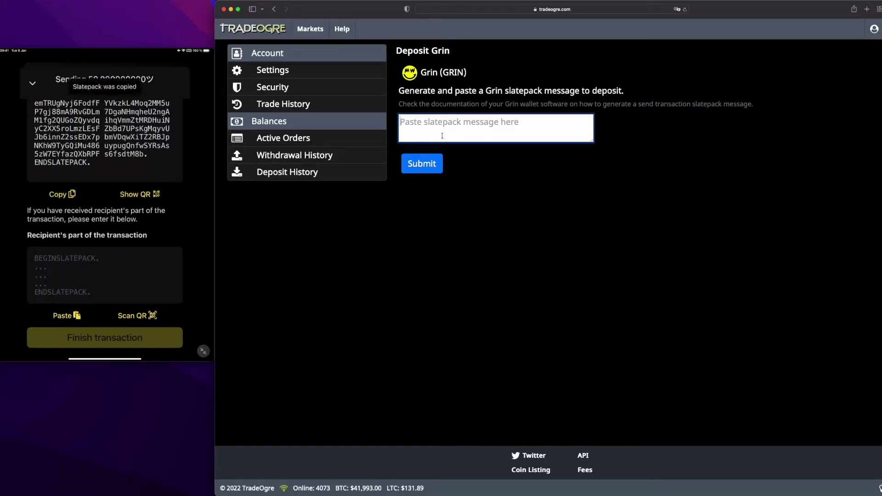
Step: Submit the 50 GRIN slatepack, then finalize TradeOgre's response slatepack in Ironbelly
{"action": "key", "text": "super+v"}
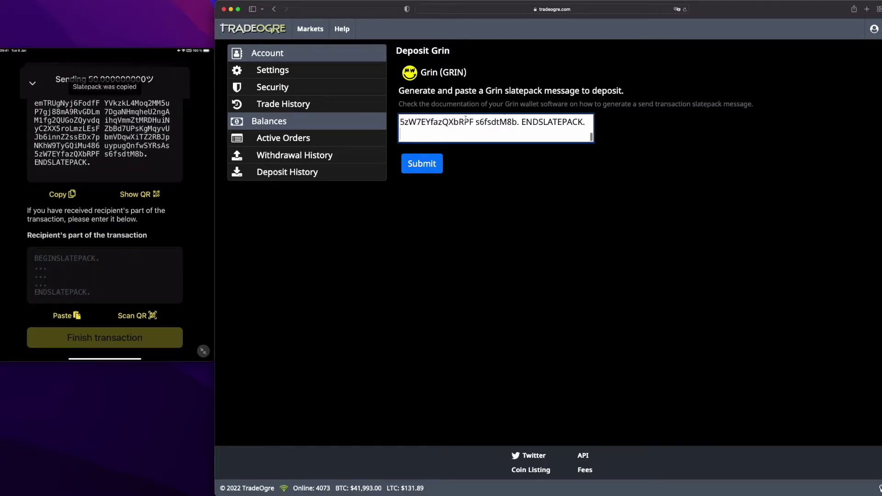
{"action": "left_click", "coordinate": [440, 165]}
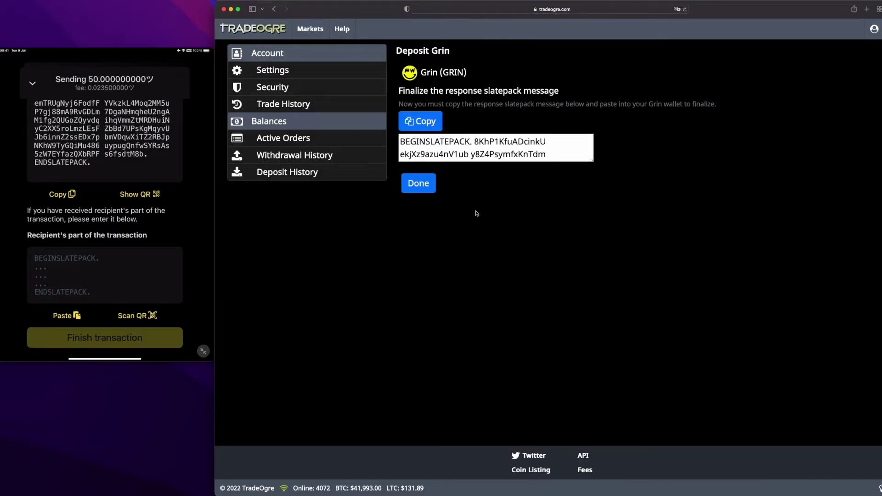
{"action": "left_click", "coordinate": [426, 128]}
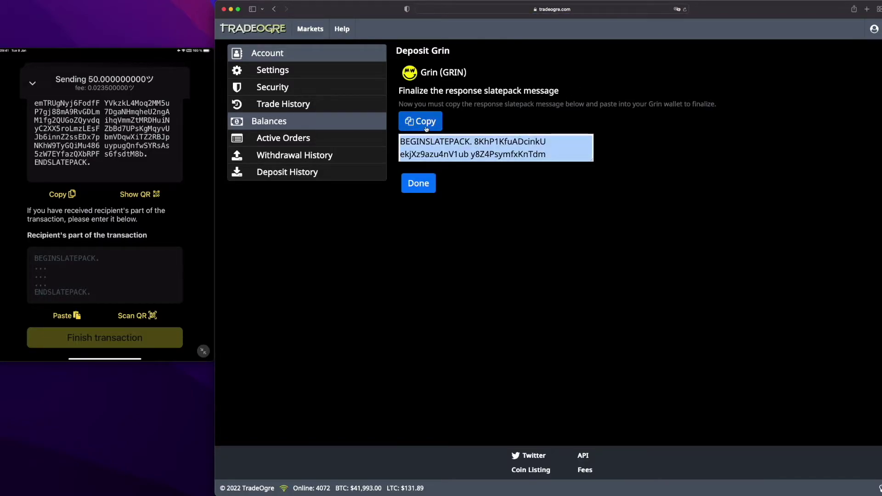
{"action": "left_click", "coordinate": [66, 315]}
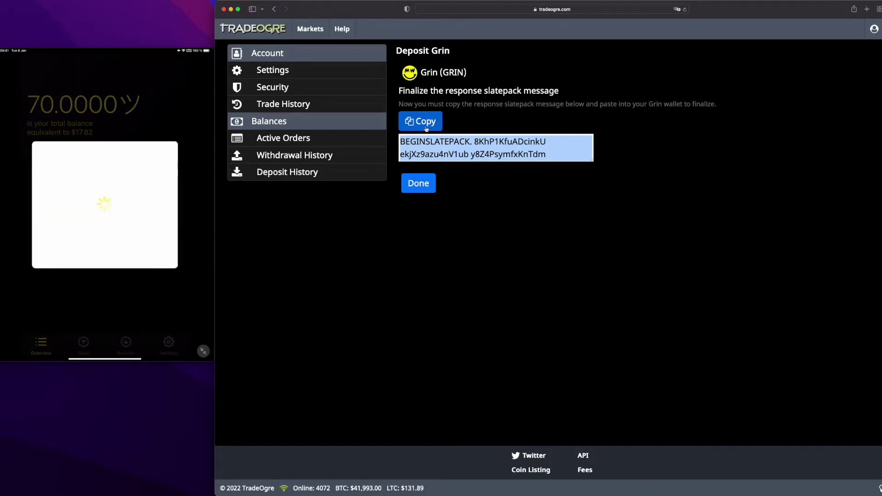
{"action": "left_click", "coordinate": [408, 236]}
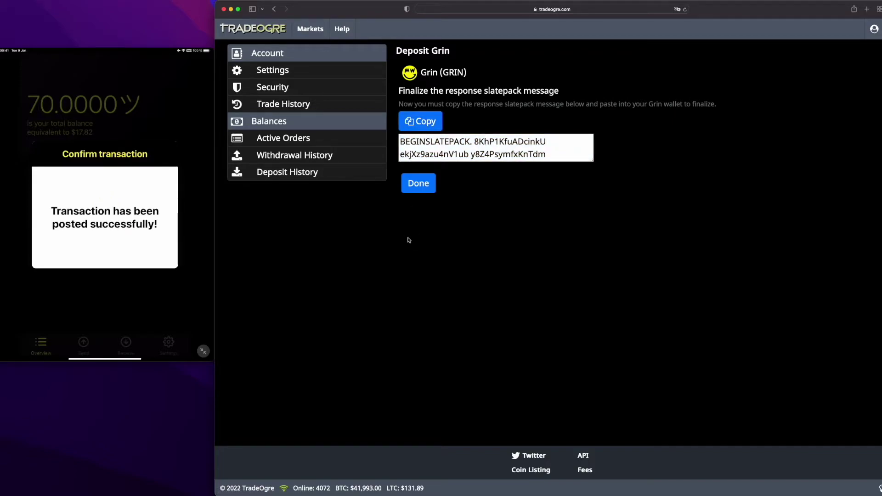
Step: Verify the 50 GRIN deposit shows 30/30 confirmations in Deposit History, then open Markets
{"action": "left_click", "coordinate": [307, 122]}
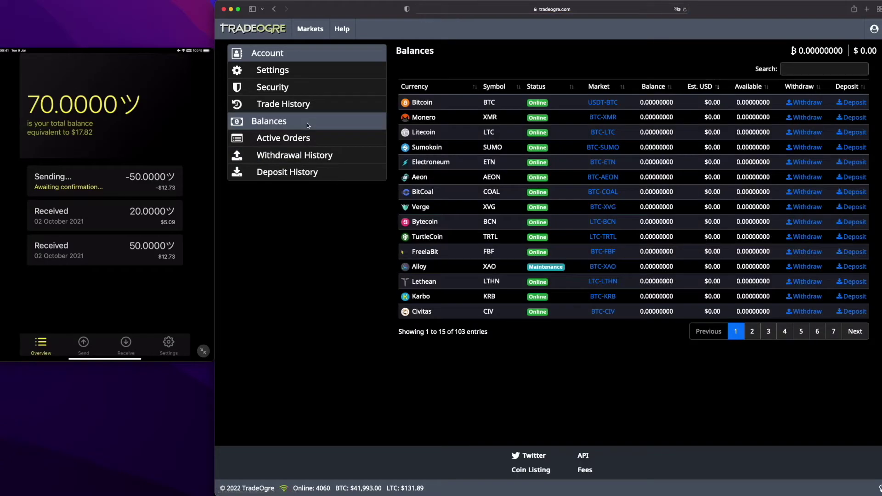
{"action": "left_click", "coordinate": [307, 169]}
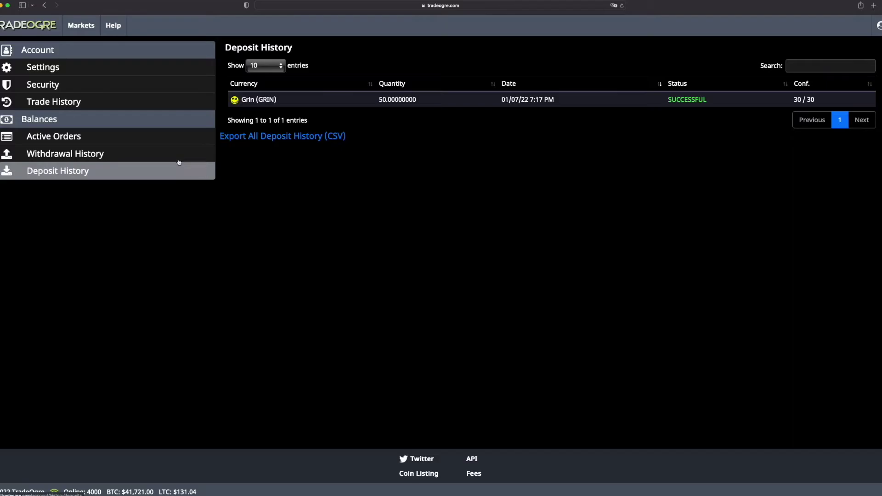
{"action": "left_click", "coordinate": [90, 27]}
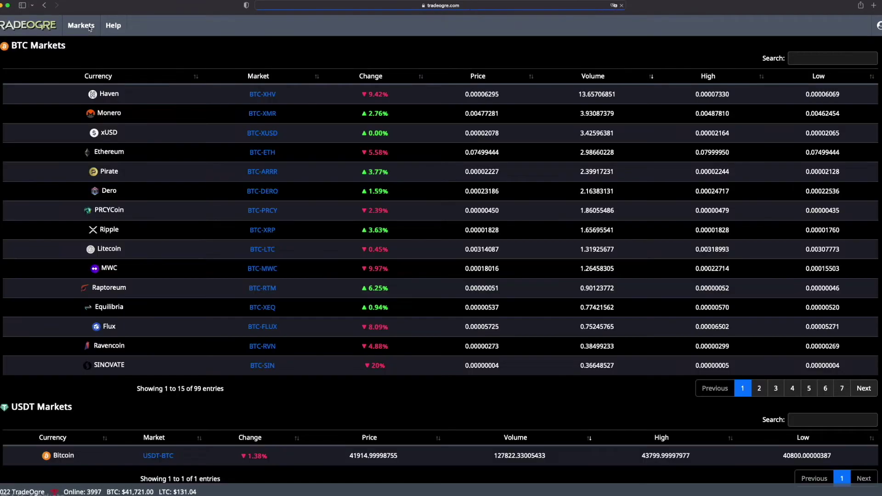
Step: Search 'GRIN' in the BTC markets and open BTC-GRIN
{"action": "left_click", "coordinate": [816, 59]}
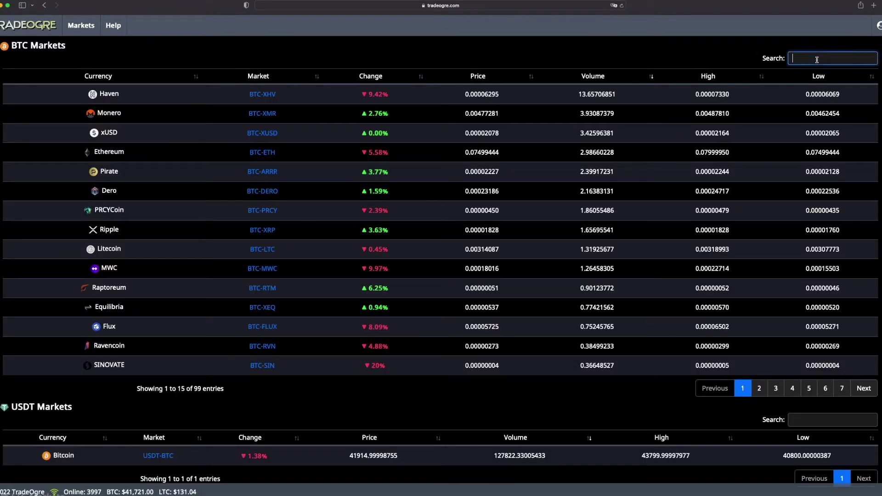
{"action": "type", "text": "GRIN"}
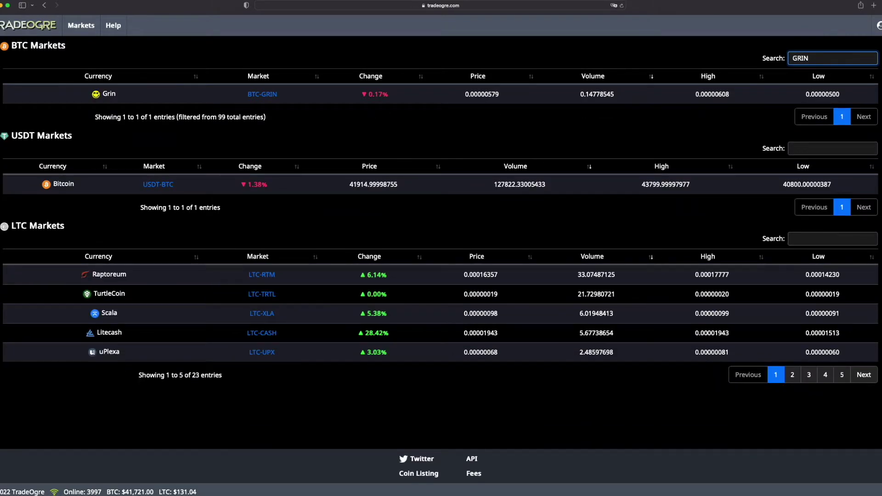
{"action": "left_click", "coordinate": [260, 94]}
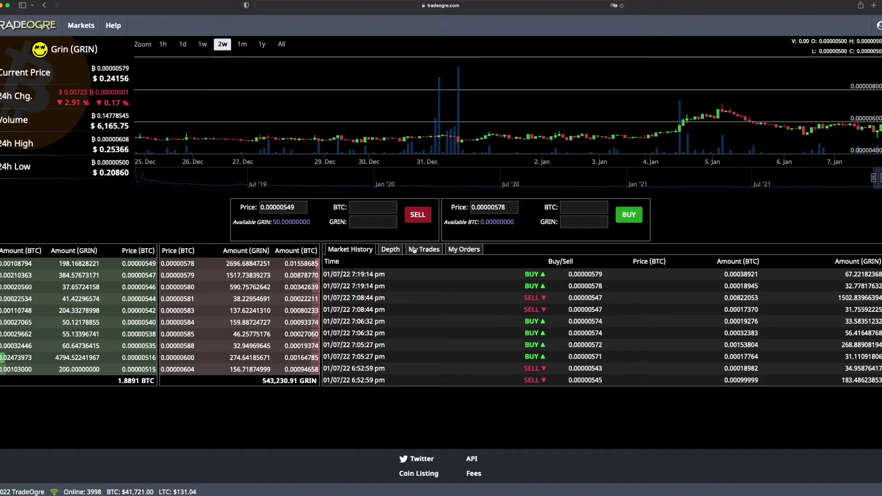
Step: Place a sell order for all 50 GRIN at 0.00000700 BTC each
{"action": "left_click", "coordinate": [298, 211]}
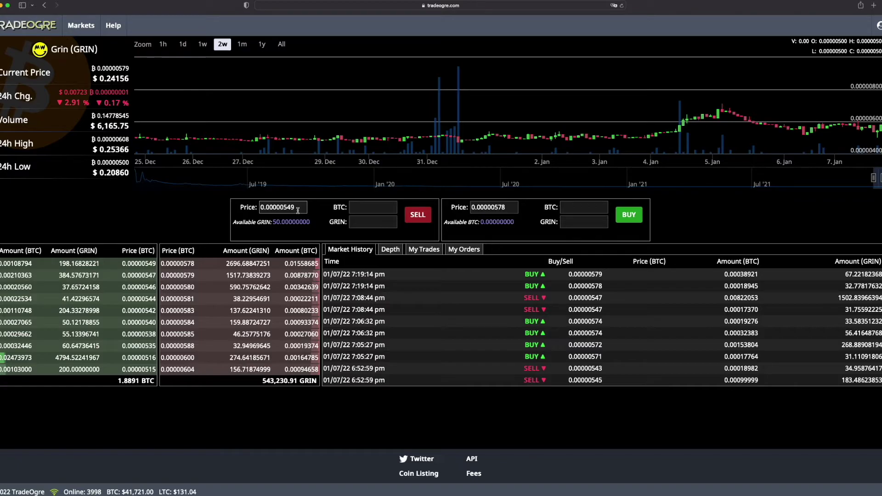
{"action": "left_click", "coordinate": [297, 210]}
{"action": "key", "text": "BackSpace"}
{"action": "key", "text": "BackSpace"}
{"action": "key", "text": "BackSpace"}
{"action": "type", "text": "700"}
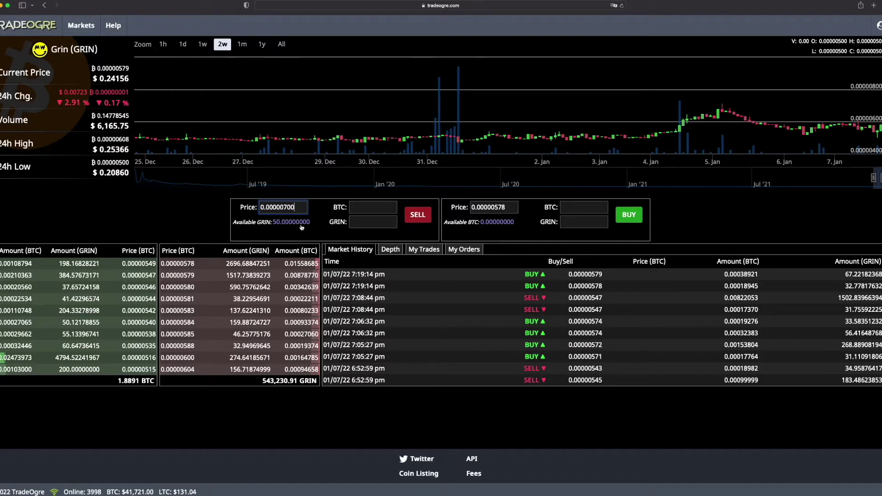
{"action": "left_click", "coordinate": [294, 222]}
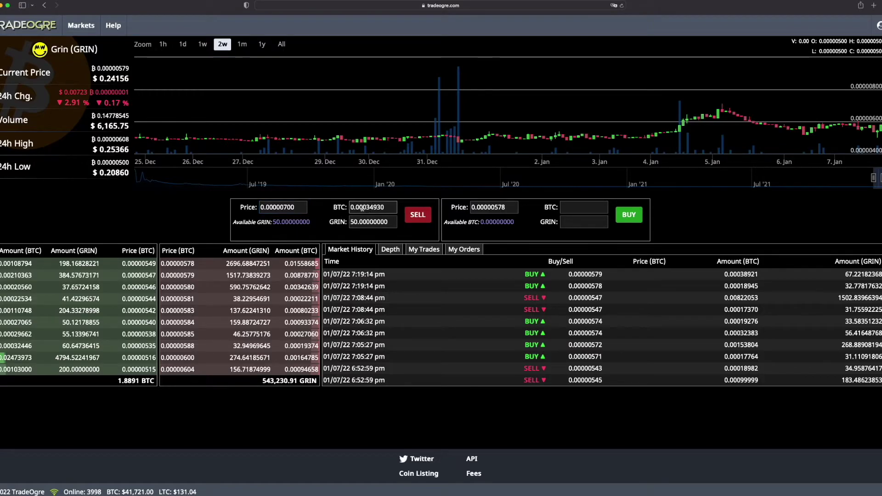
{"action": "left_click", "coordinate": [428, 218]}
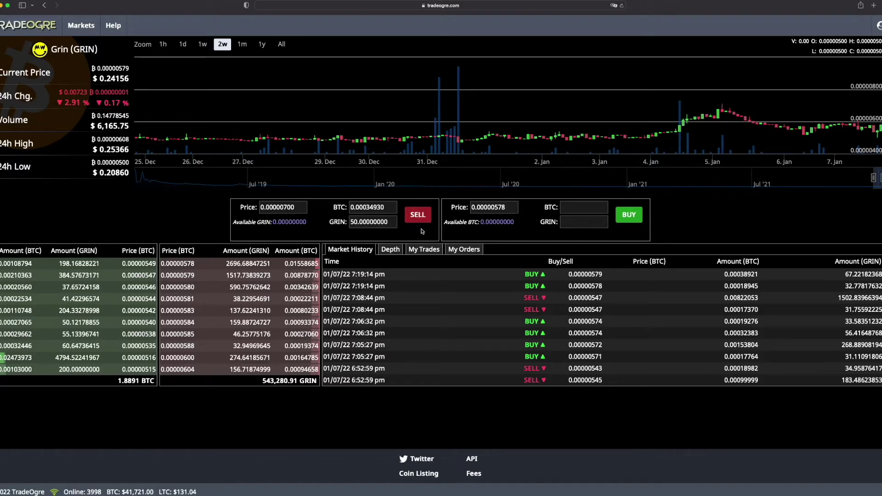
Step: Cancel the 50 GRIN sell order at 0.00000700 from My Orders, restoring 50 available GRIN
{"action": "left_click", "coordinate": [396, 252]}
{"action": "left_click", "coordinate": [421, 252]}
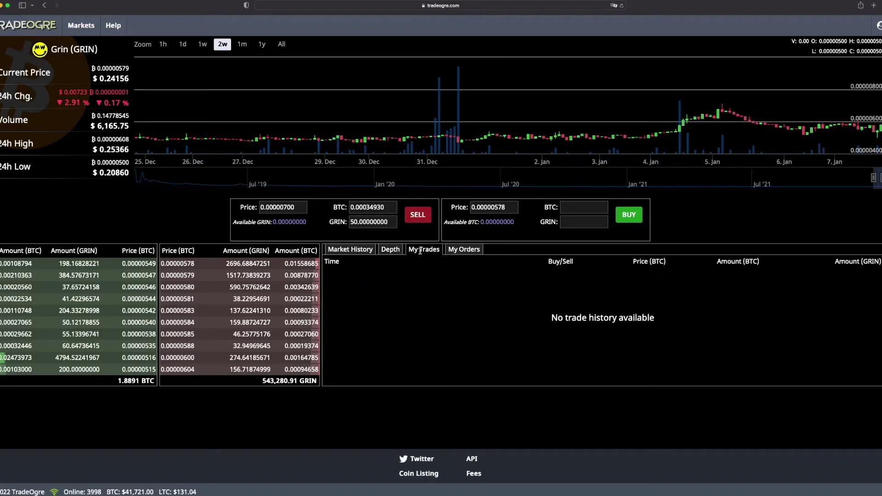
{"action": "left_click", "coordinate": [462, 250]}
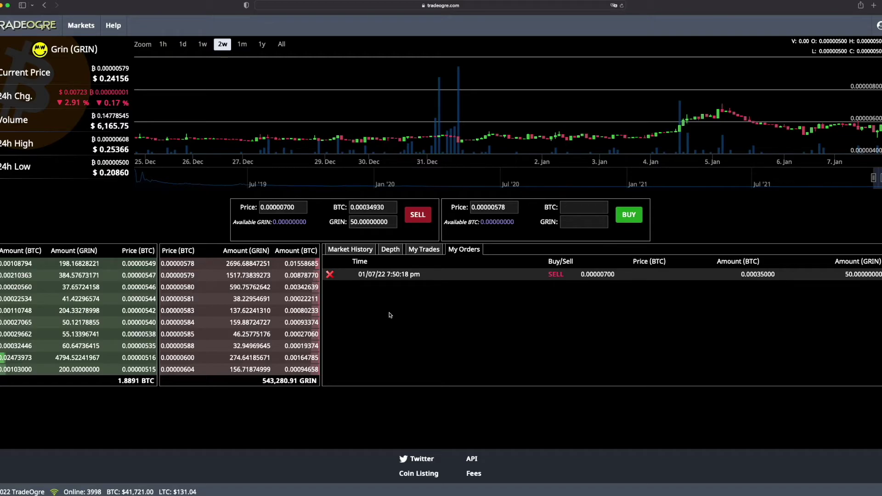
{"action": "left_click", "coordinate": [330, 275]}
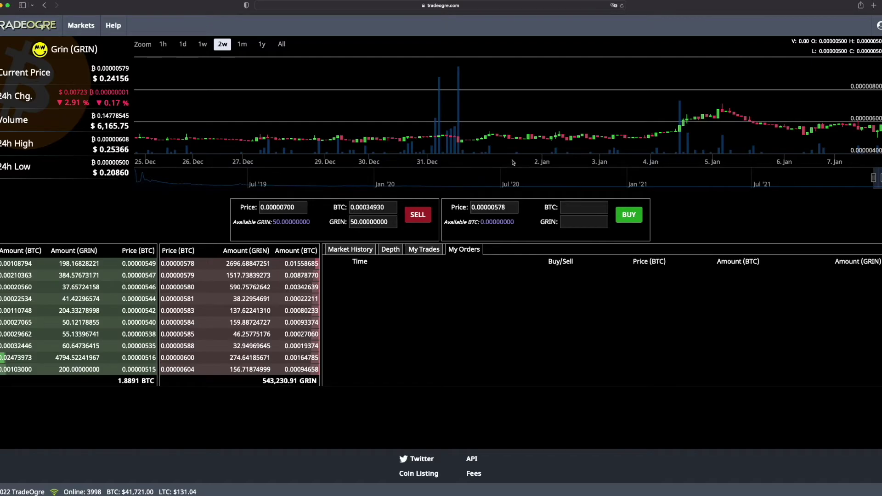
{"action": "left_click", "coordinate": [877, 25]}
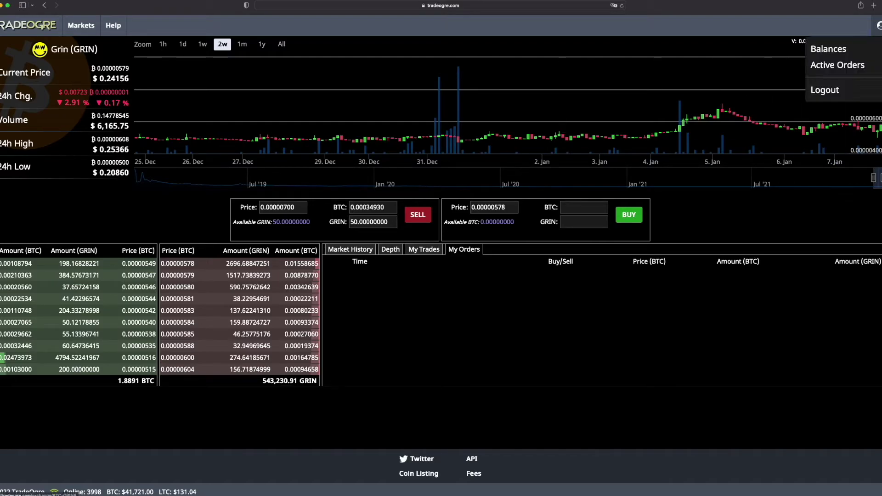
Step: Filter balances for 'bitcoin', show the Bitcoin deposit address, then view Withdrawal History
{"action": "left_click", "coordinate": [857, 55]}
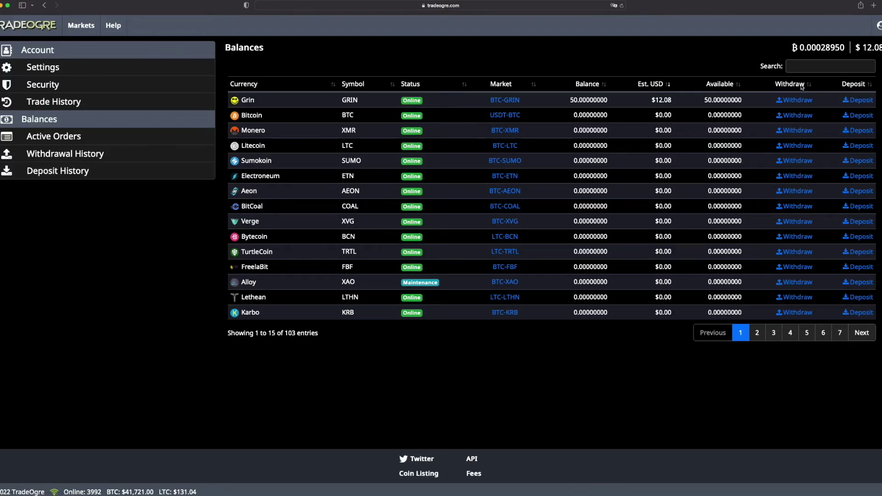
{"action": "left_click", "coordinate": [804, 68]}
{"action": "type", "text": "bitcoin"}
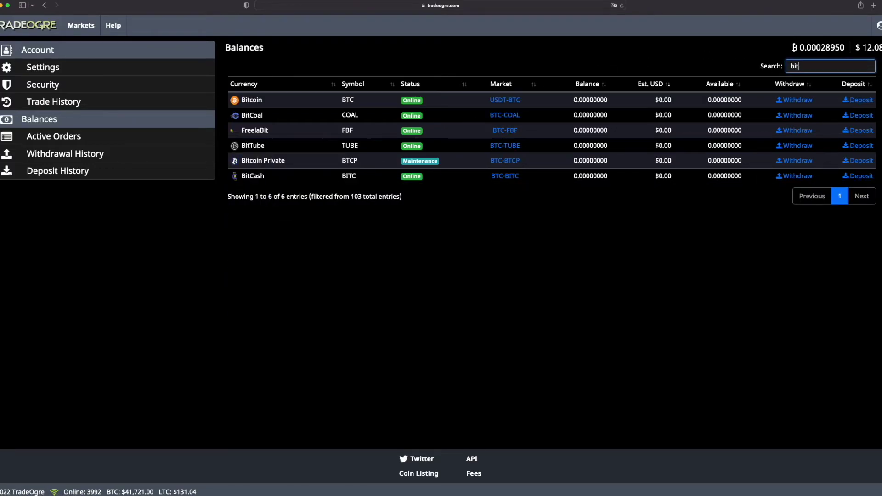
{"action": "left_click", "coordinate": [256, 100]}
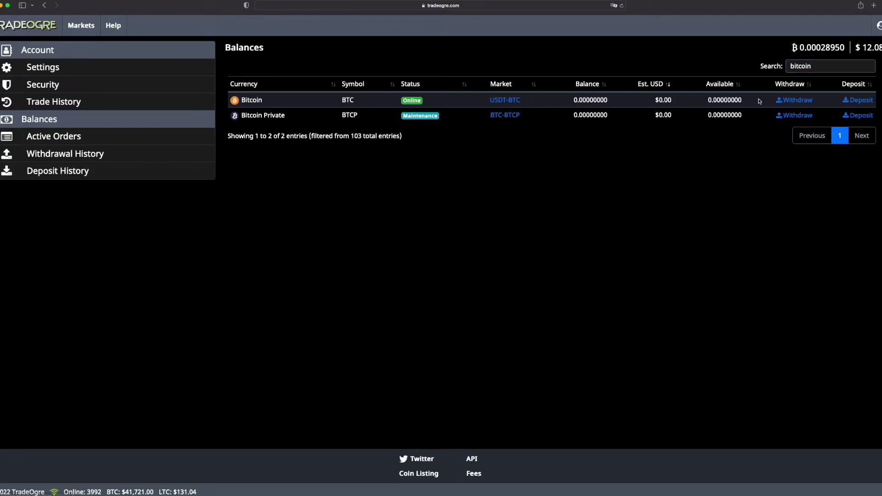
{"action": "left_click", "coordinate": [858, 100]}
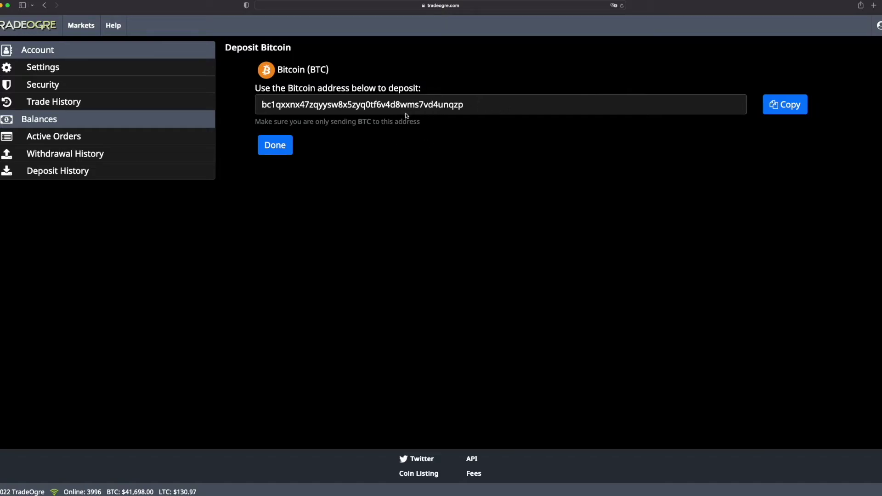
{"action": "left_click", "coordinate": [169, 160]}
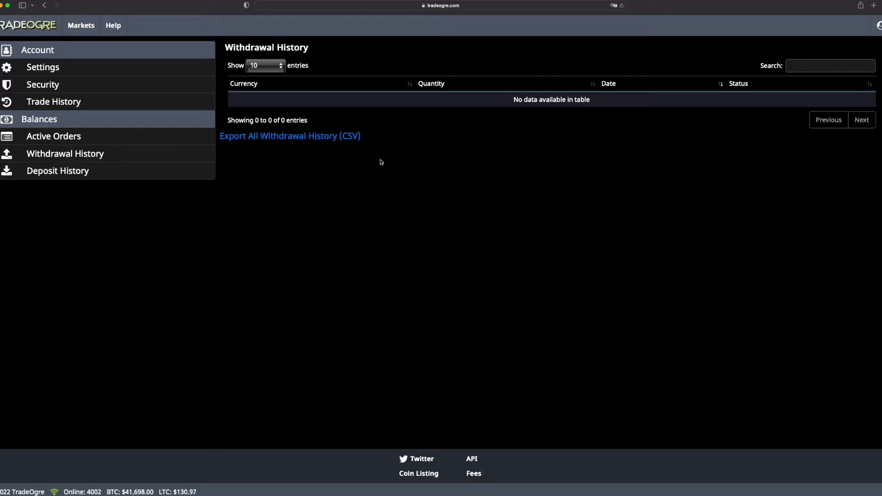
Step: From Balances, open the Grin withdrawal form showing 50 GRIN available and Slatepack method
{"action": "left_click", "coordinate": [150, 126]}
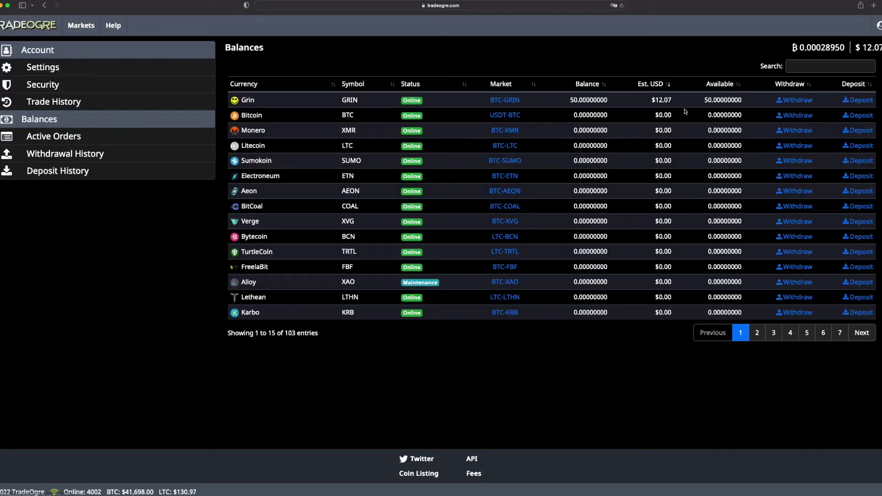
{"action": "left_click", "coordinate": [808, 102]}
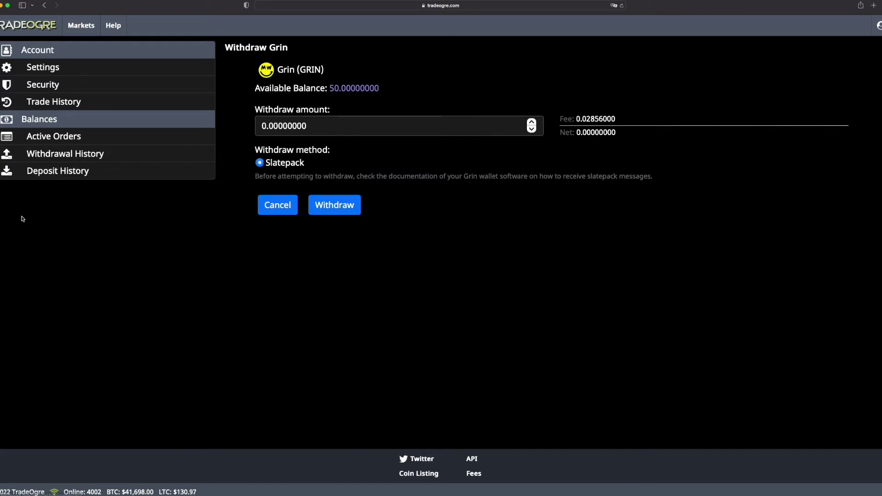
Step: Resize the browser beside the phone mirror, enter 50 GRIN, and submit the withdrawal
{"action": "left_click_drag", "start_coordinate": [24, 216], "coordinate": [213, 230]}
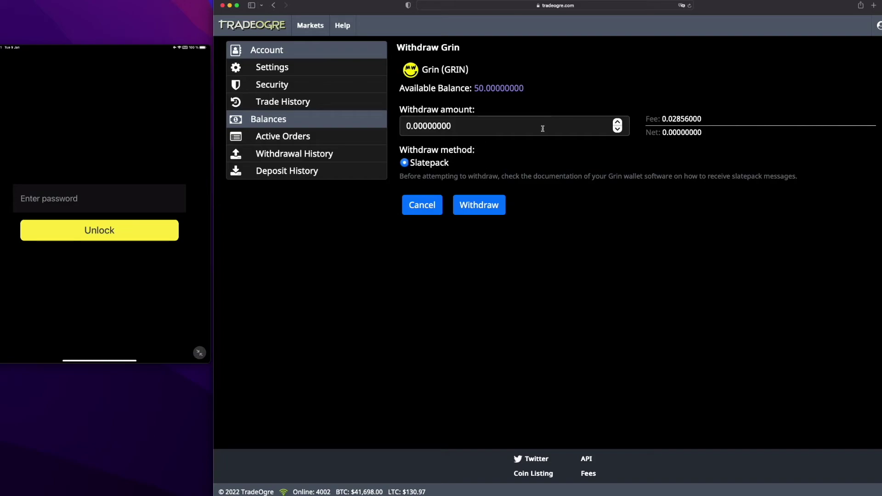
{"action": "left_click", "coordinate": [574, 126]}
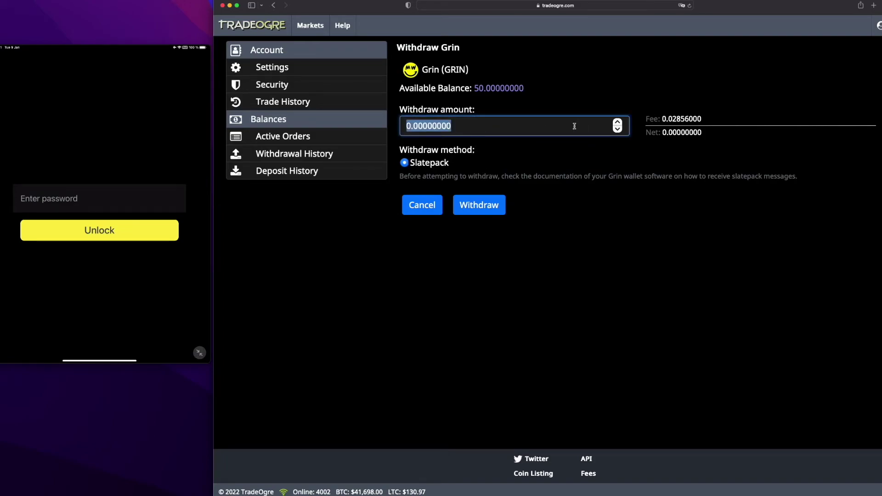
{"action": "type", "text": "50"}
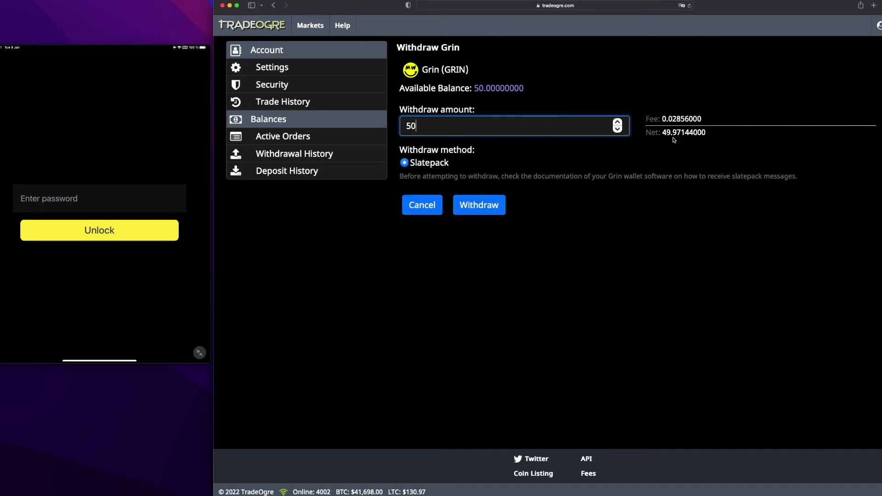
{"action": "left_click", "coordinate": [475, 210]}
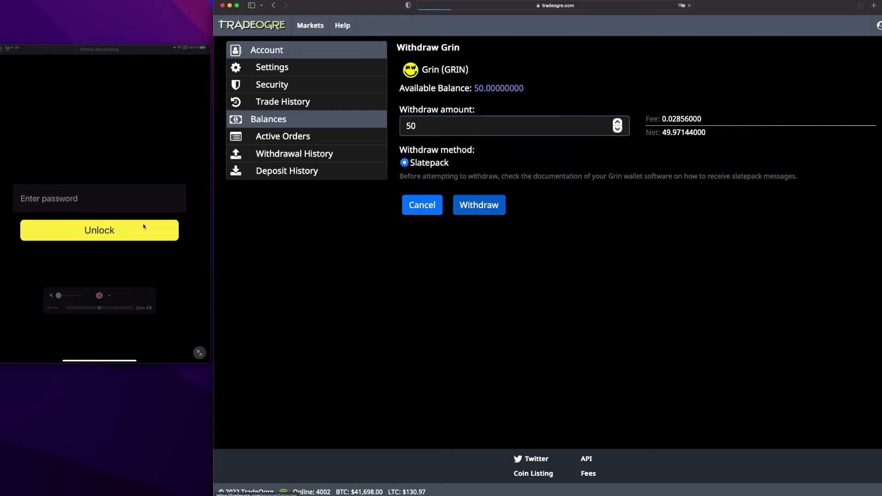
{"action": "left_click", "coordinate": [109, 203]}
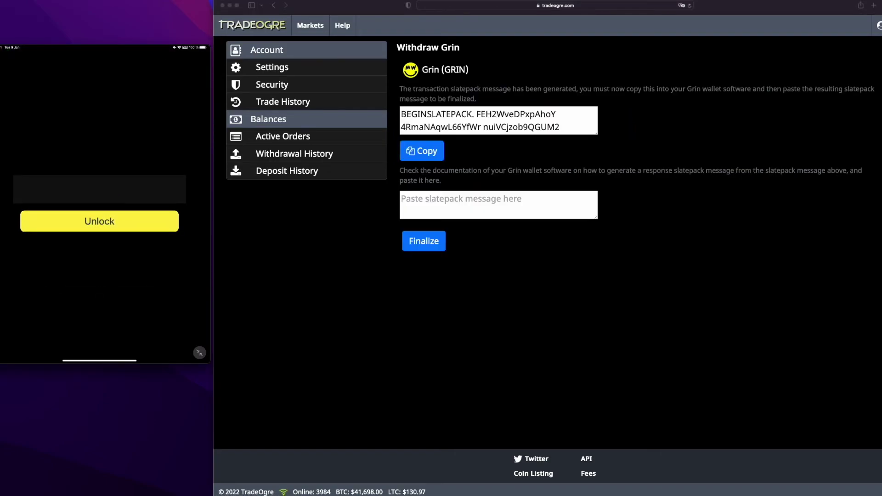
Step: Copy the withdrawal slatepack, paste Ironbelly's 49.9714 GRIN response slatepack, and finalize
{"action": "left_click", "coordinate": [427, 154]}
{"action": "left_click", "coordinate": [429, 152]}
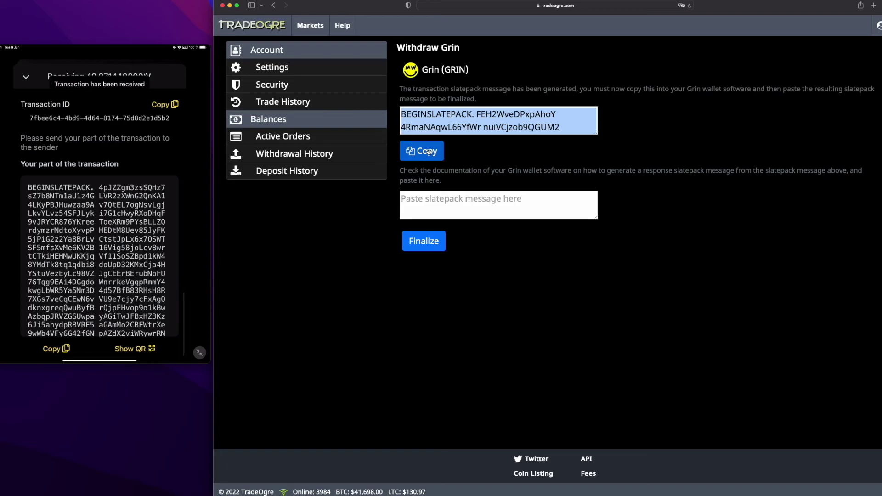
{"action": "left_click", "coordinate": [443, 217]}
{"action": "key", "text": "super+v"}
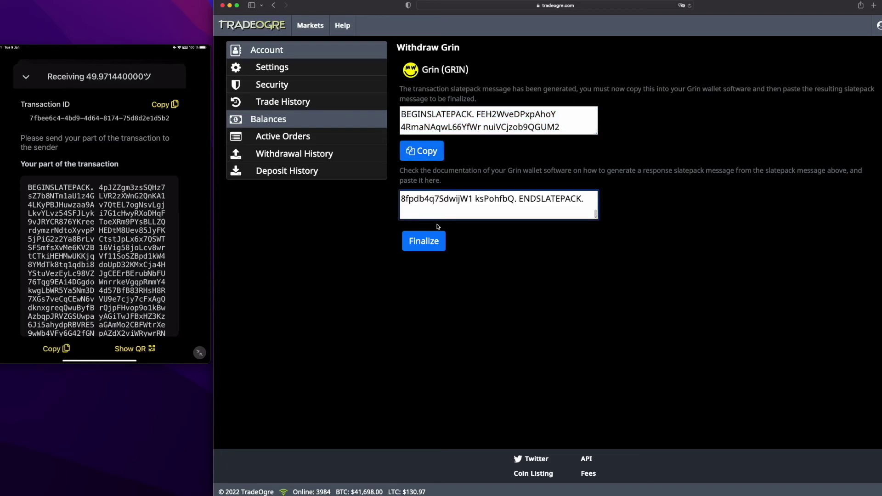
{"action": "left_click", "coordinate": [426, 240]}
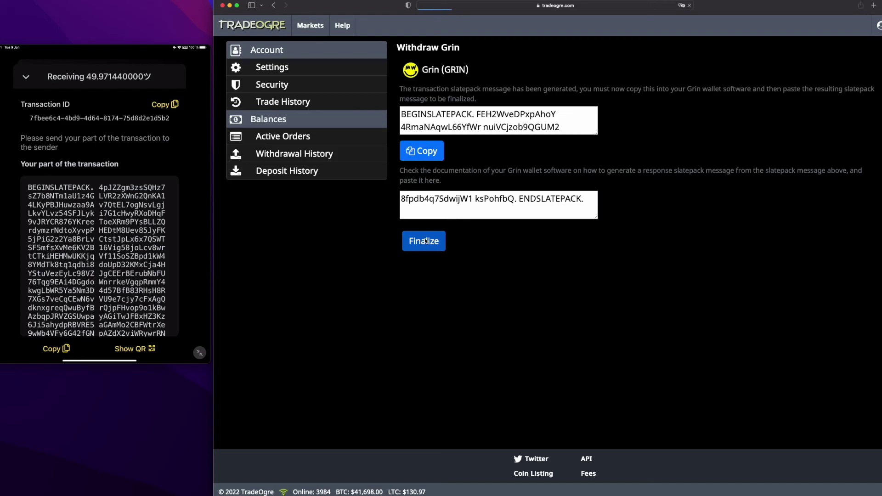